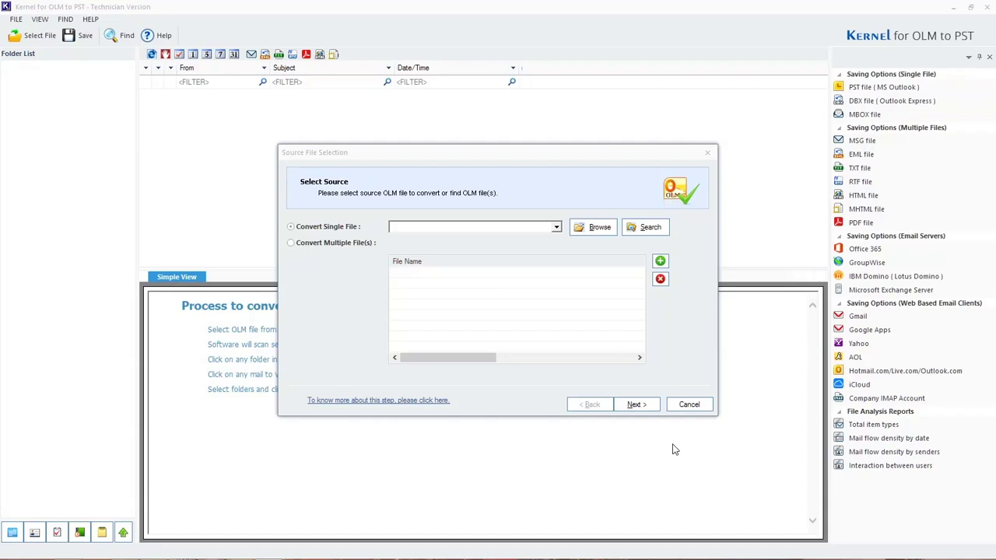
- Choose Today(2)3007.olm as the single source OLM file
left_click(287, 155)
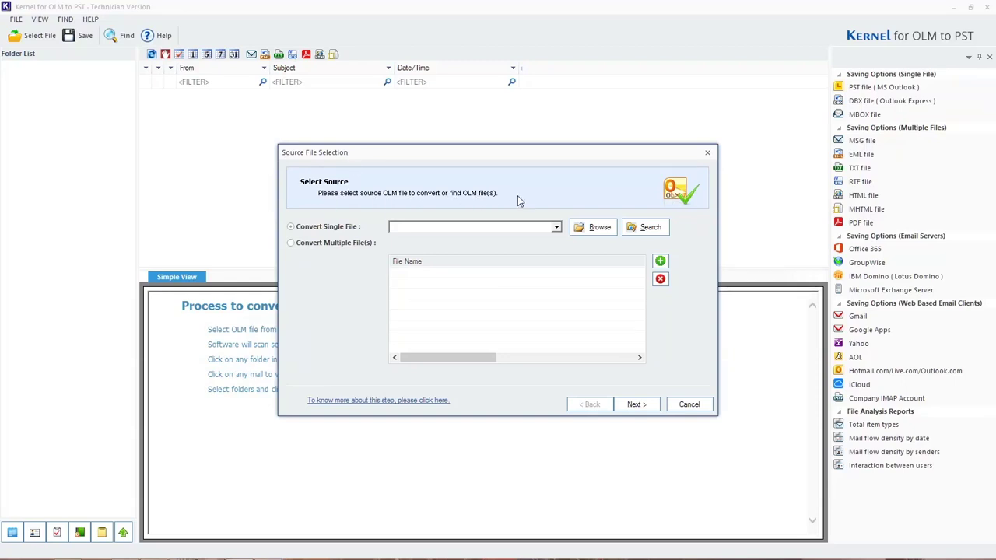
left_click(599, 228)
left_click(418, 278)
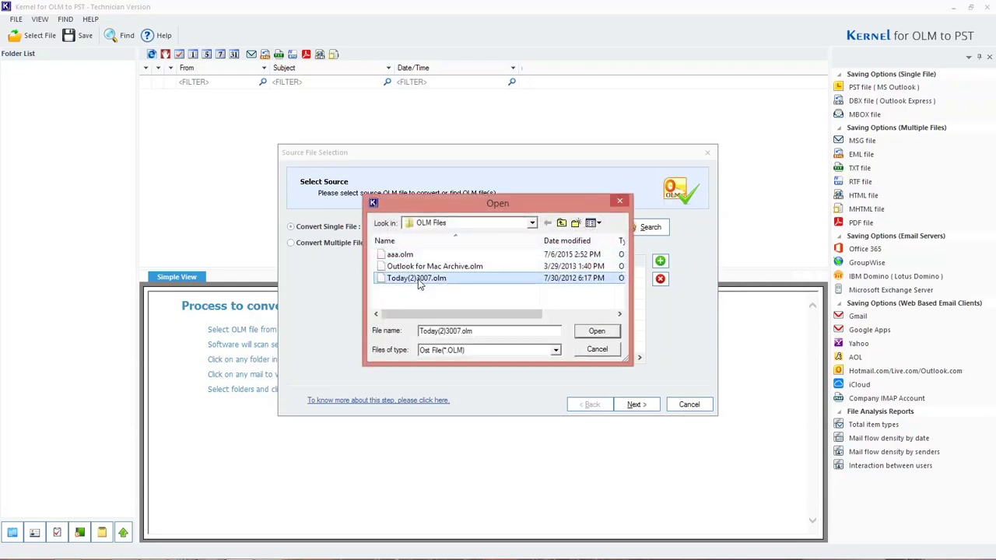
left_click(591, 332)
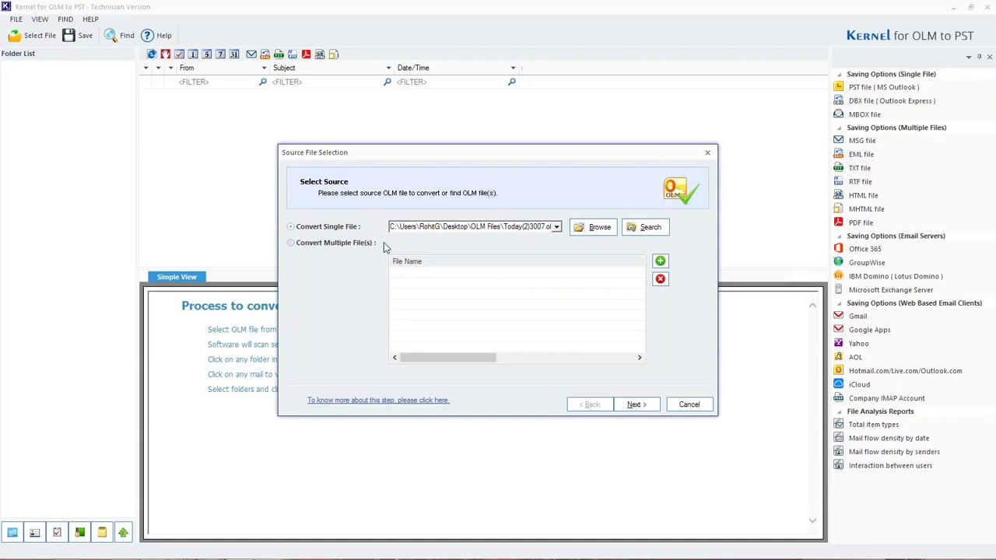
- Add Outlook for Mac Archive.olm and aaa.olm to the multiple-file list, then reselect single-file conversion
left_click(340, 245)
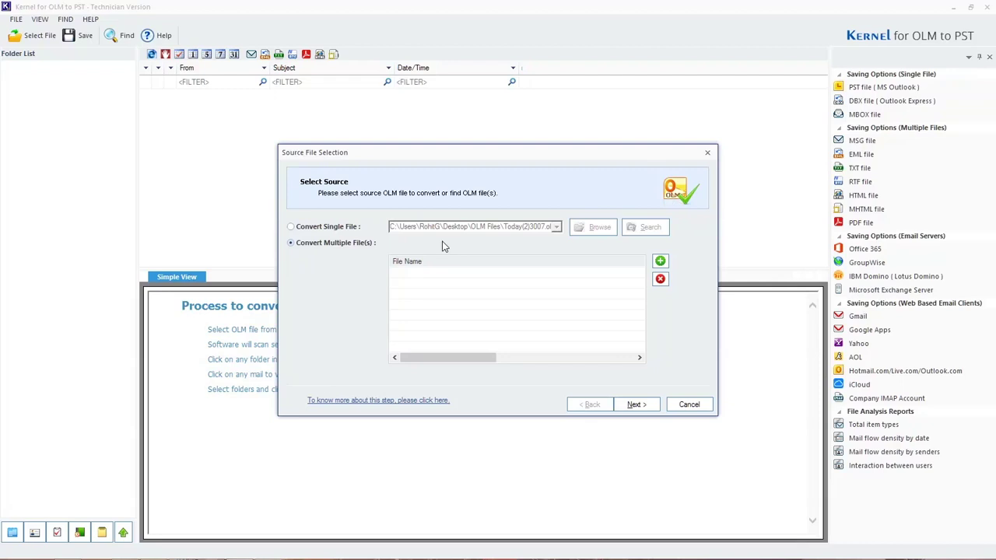
left_click(660, 263)
left_click(416, 268)
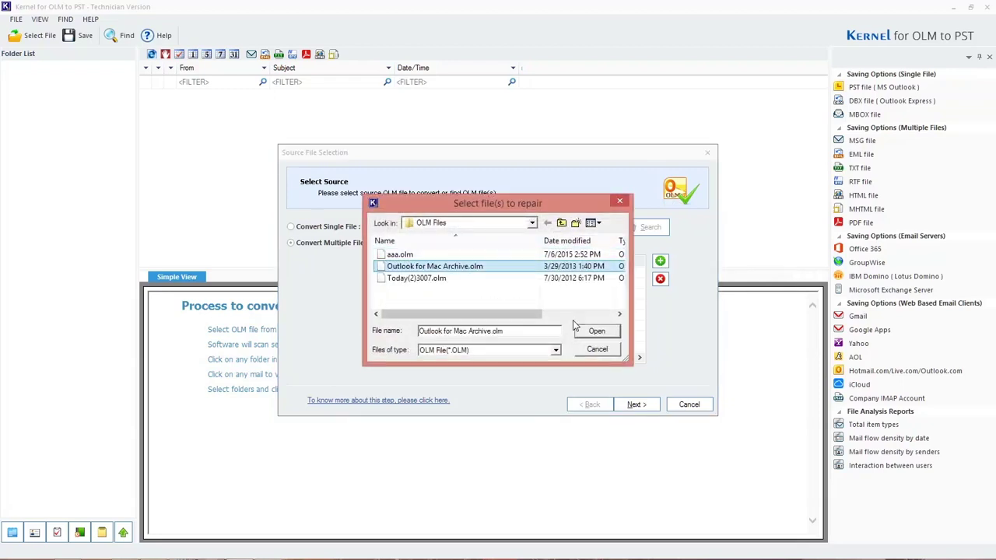
left_click(411, 257, "ctrl")
left_click(597, 331)
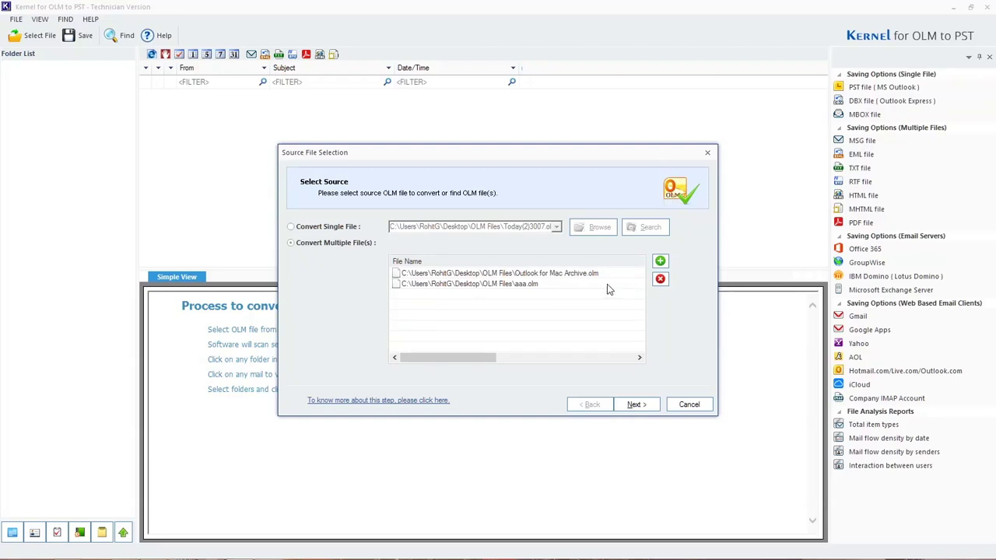
left_click(342, 227)
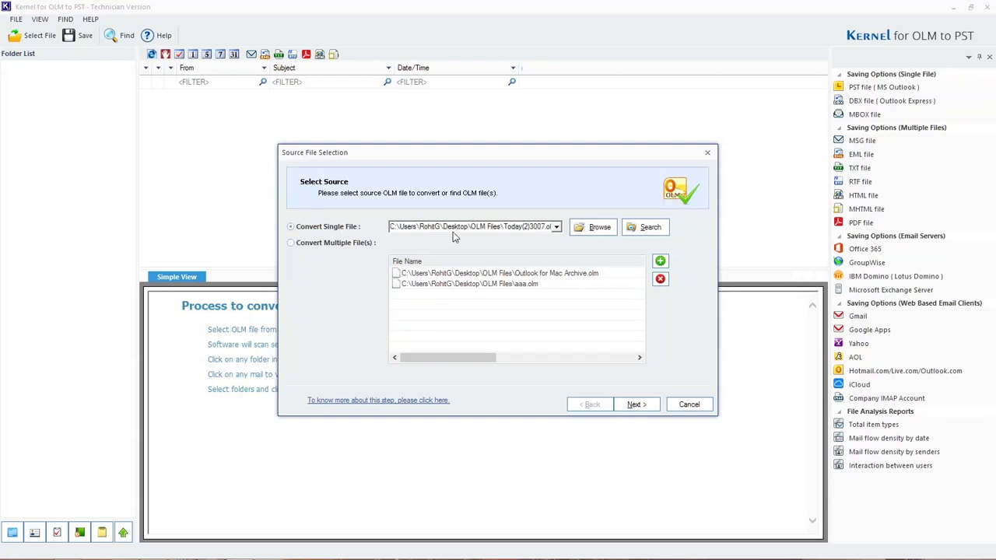
- Open and cancel the OLM file search, then advance to the process information page
left_click(651, 228)
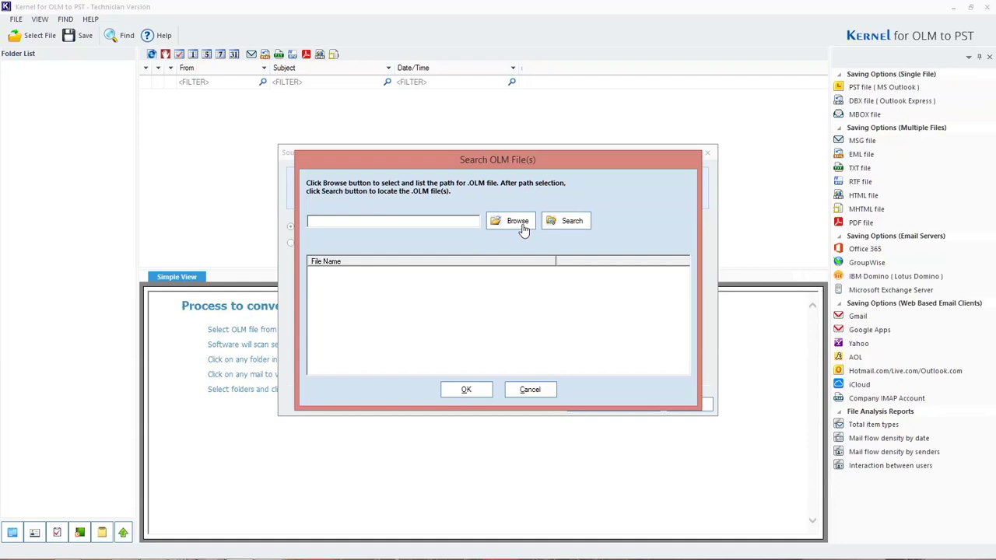
left_click(532, 391)
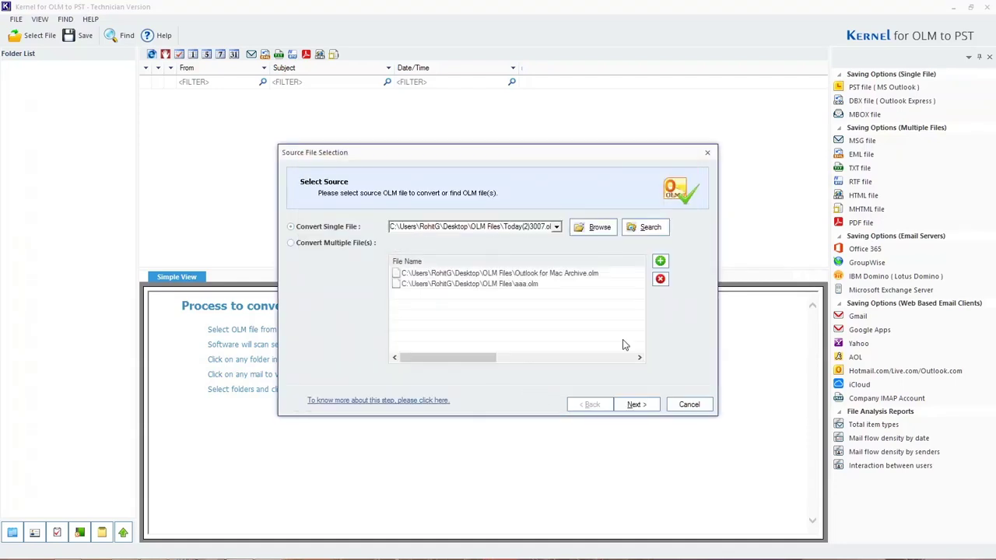
left_click(634, 405)
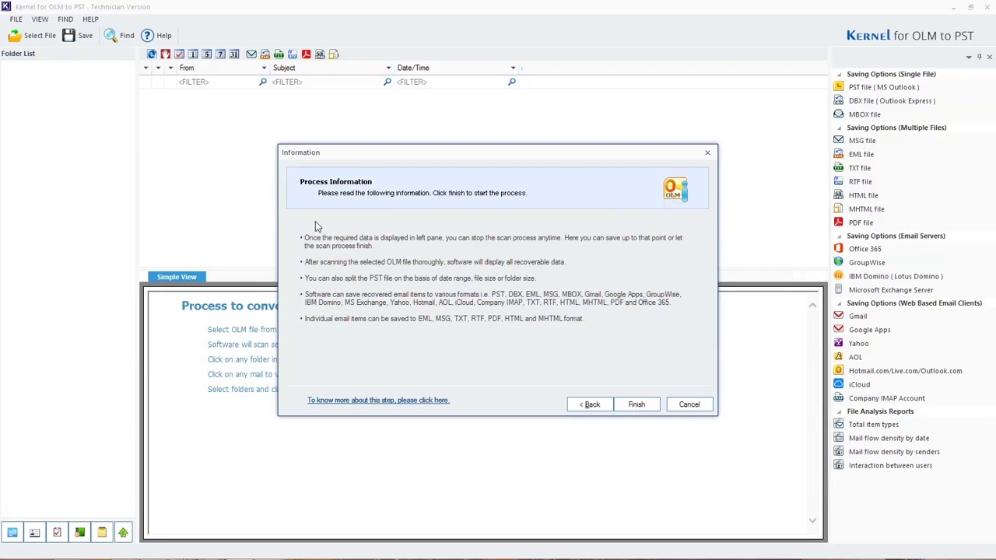
- Scan Today(2)3007.olm and preview Inbox messages, including the information-enquiry reply
left_click(638, 405)
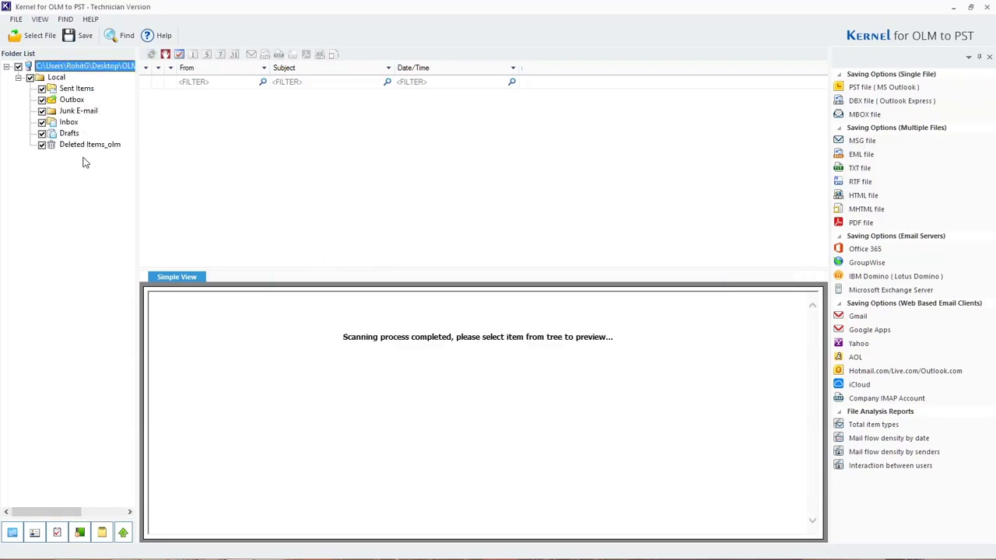
left_click(69, 123)
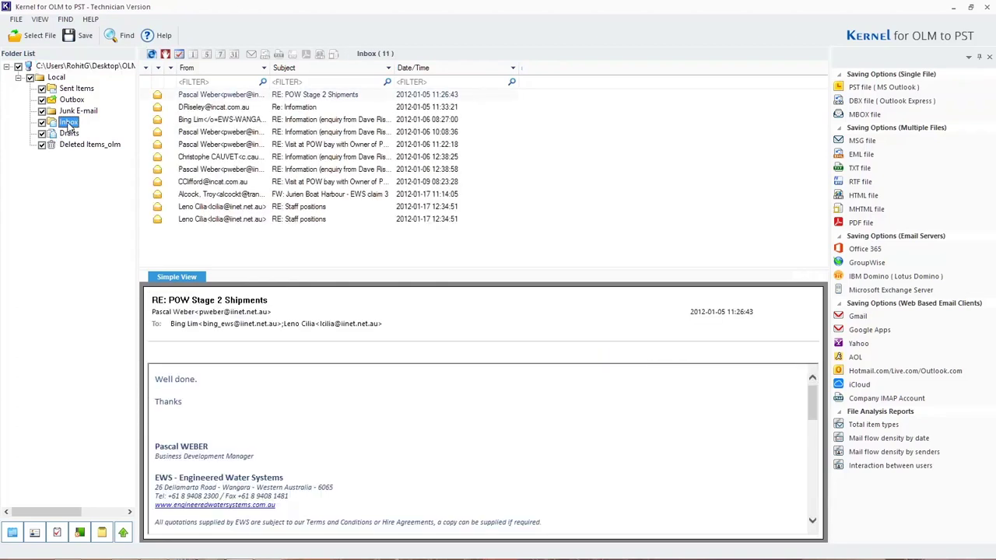
left_click(228, 160)
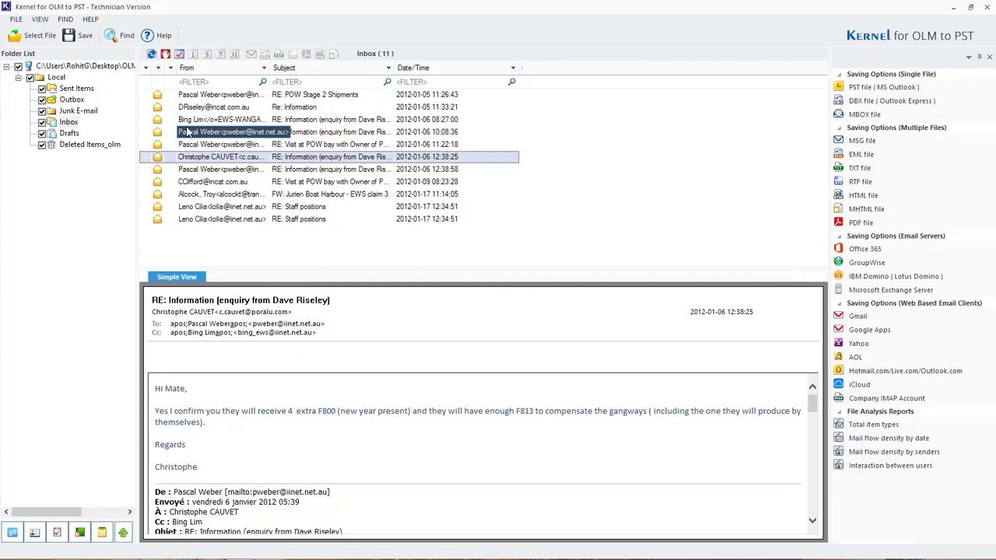
left_click(68, 122)
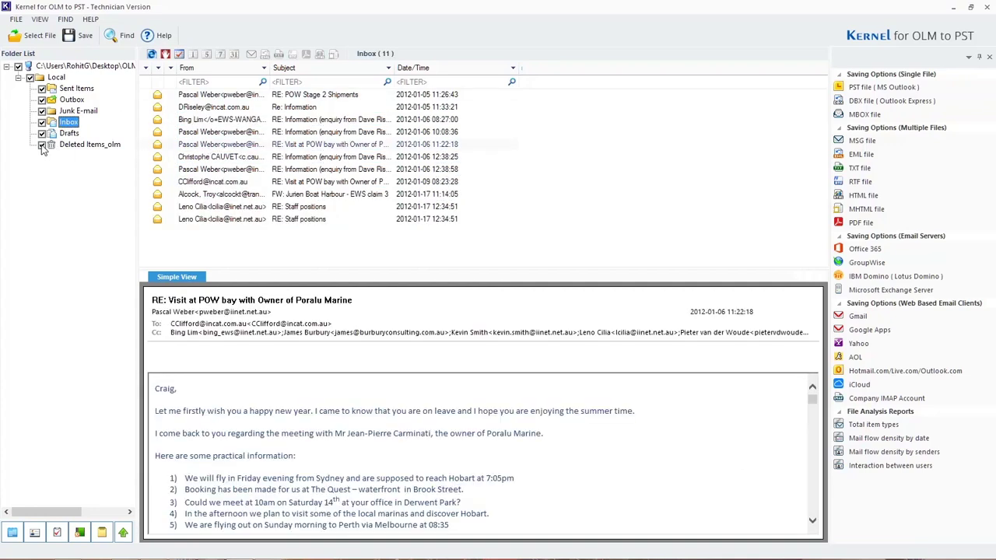
- Deselect Deleted Items, Drafts, Junk E-mail, Outbox and Sent Items, leaving only Inbox
left_click(42, 143)
left_click(42, 111)
left_click(42, 89)
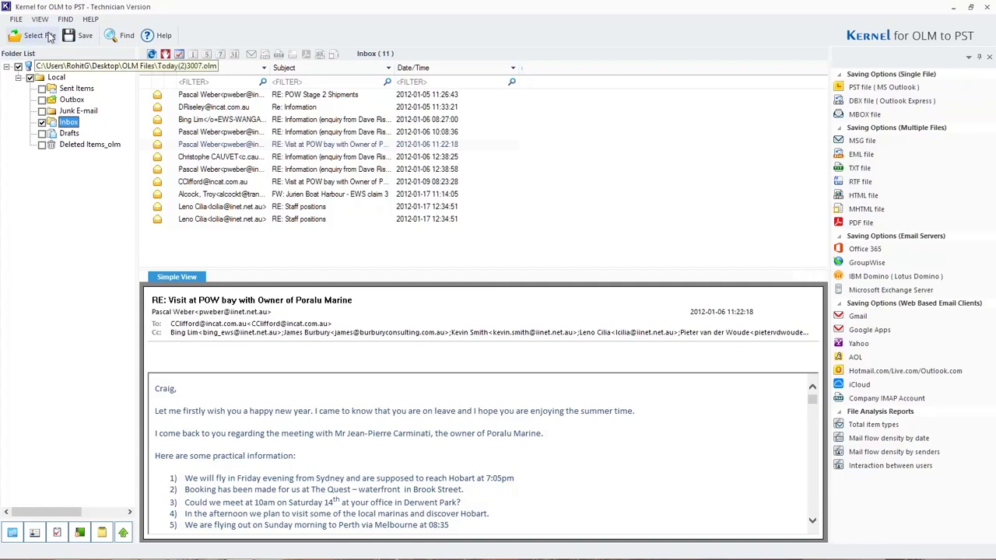
- Save the mailbox with PST file (MS Outlook) as the output type and continue
left_click(84, 36)
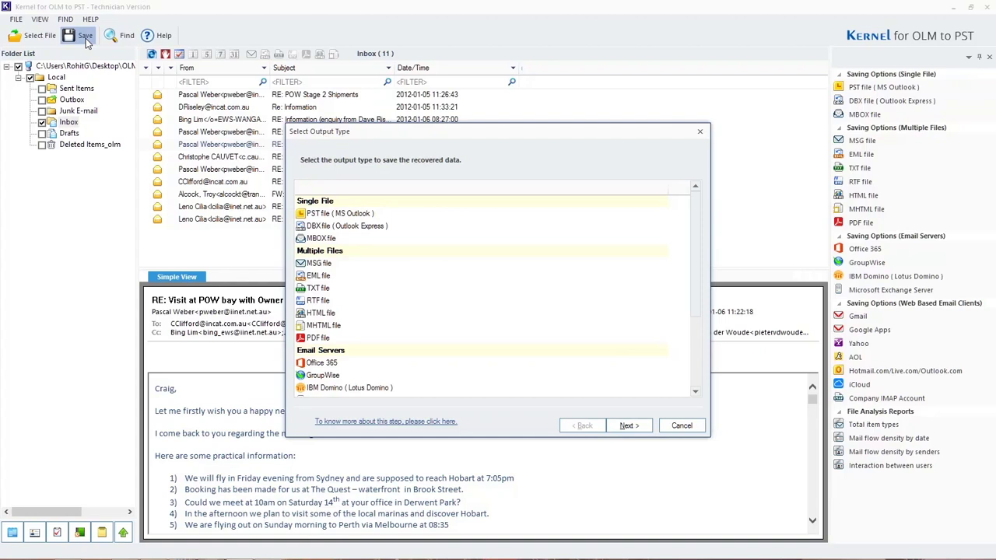
left_click(372, 215)
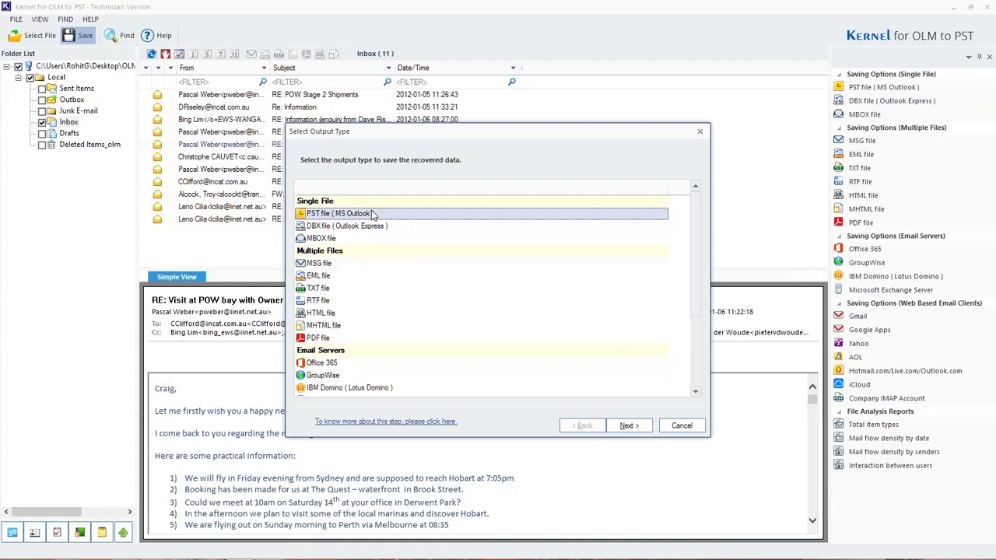
left_click(628, 427)
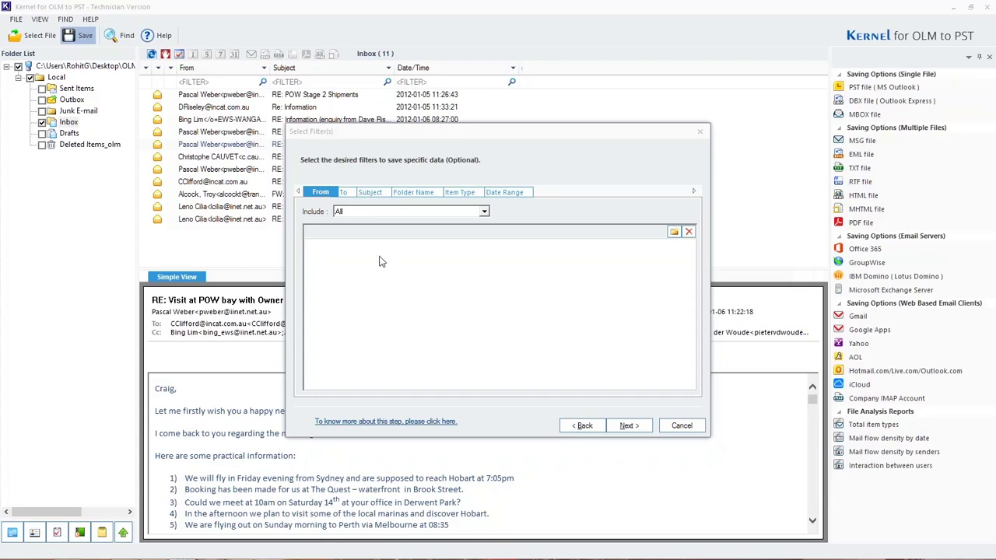
- Browse the sender, recipient, subject, folder, item type and date range filter tabs
left_click(324, 193)
left_click(344, 193)
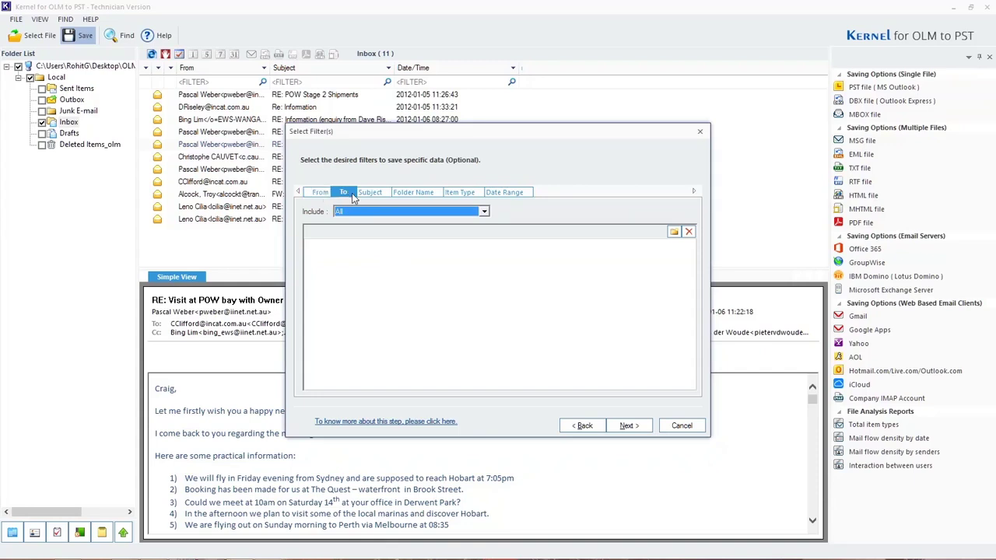
left_click(416, 193)
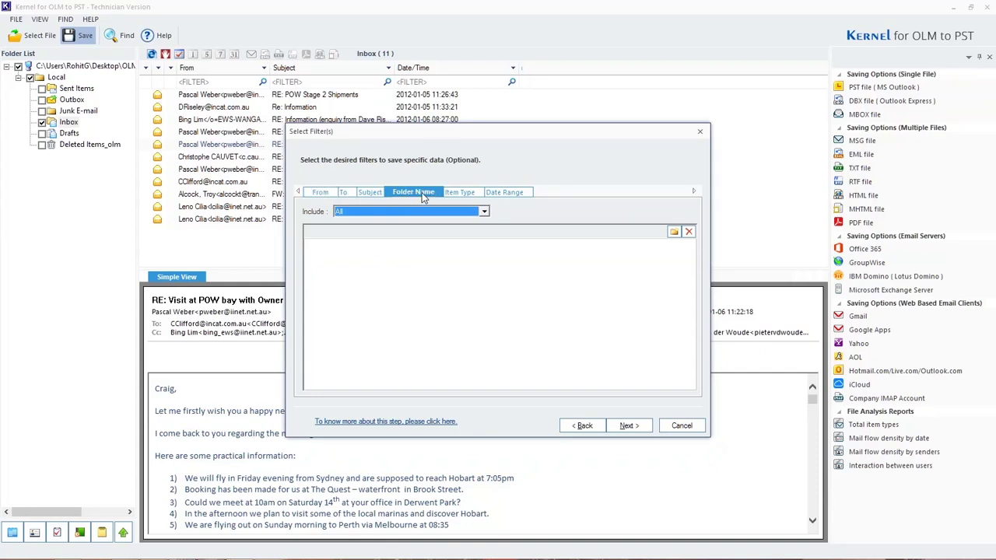
left_click(461, 194)
left_click(505, 194)
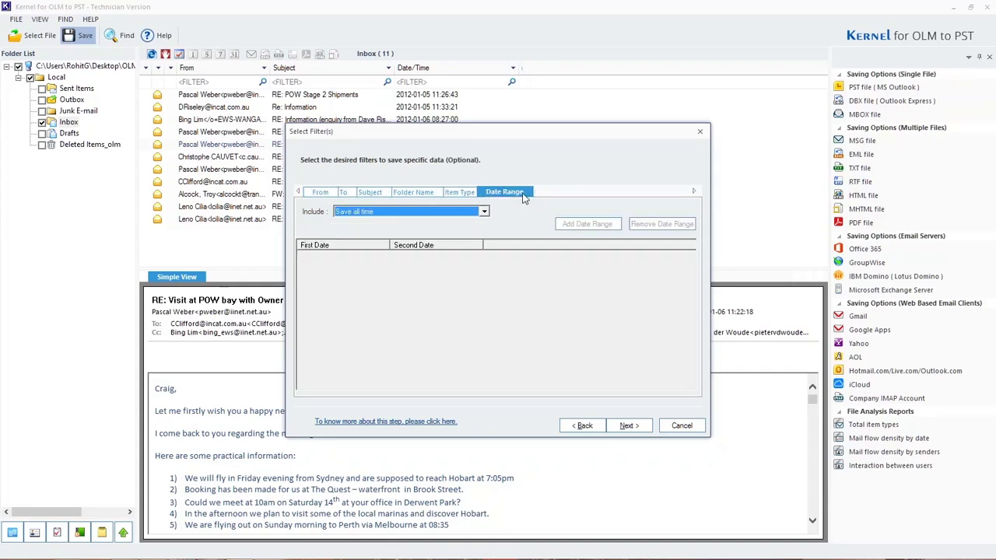
left_click(323, 193)
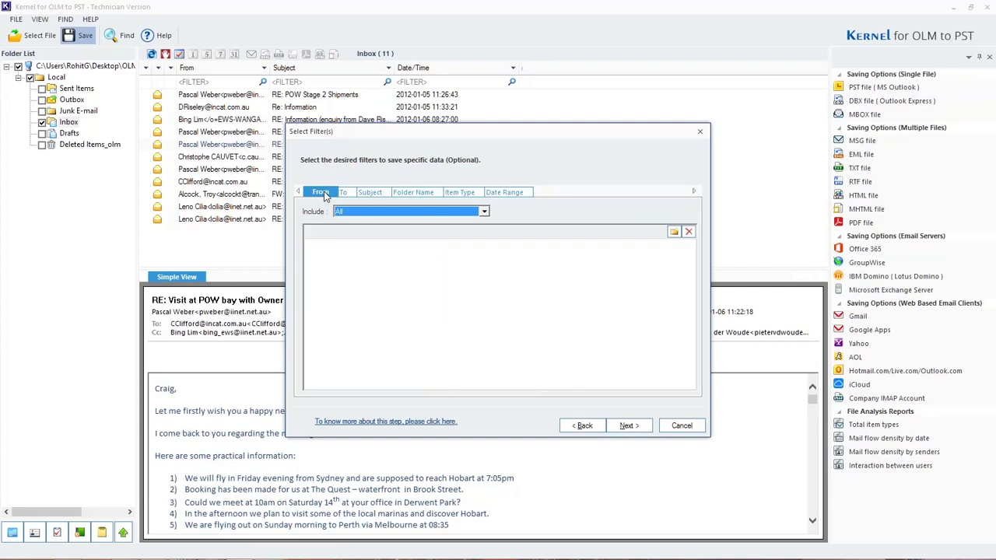
- Try a Contains sender filter, then reset the sender filter to All
left_click(483, 213)
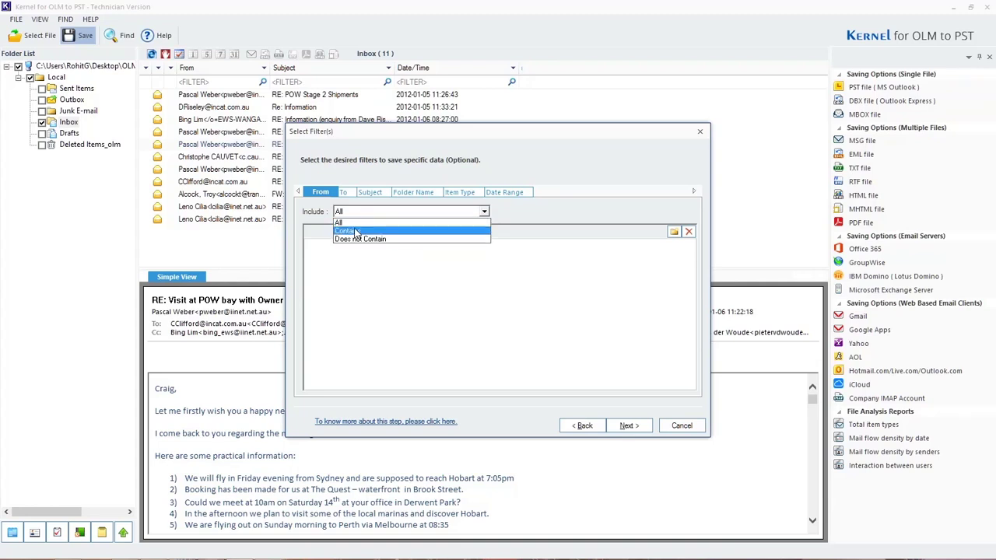
left_click(358, 232)
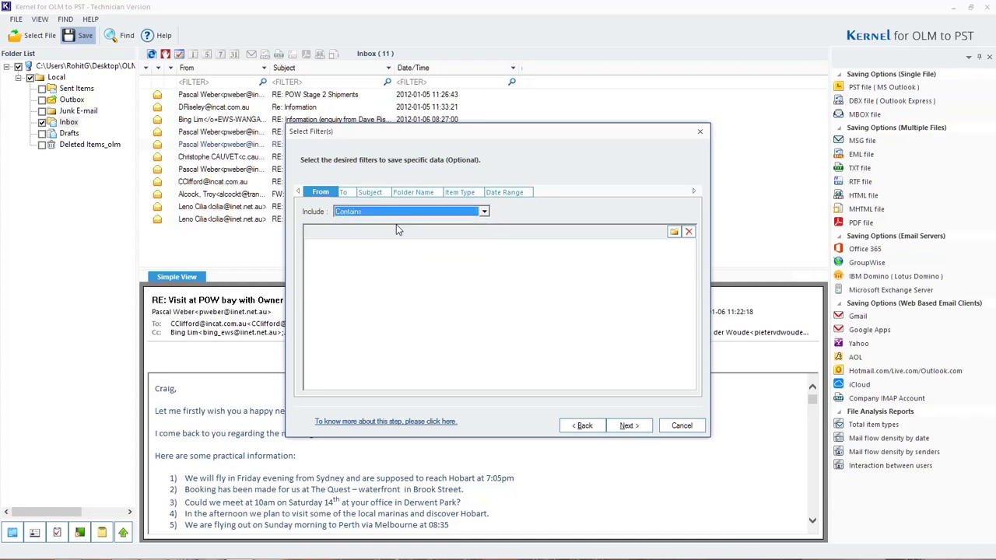
left_click(671, 233)
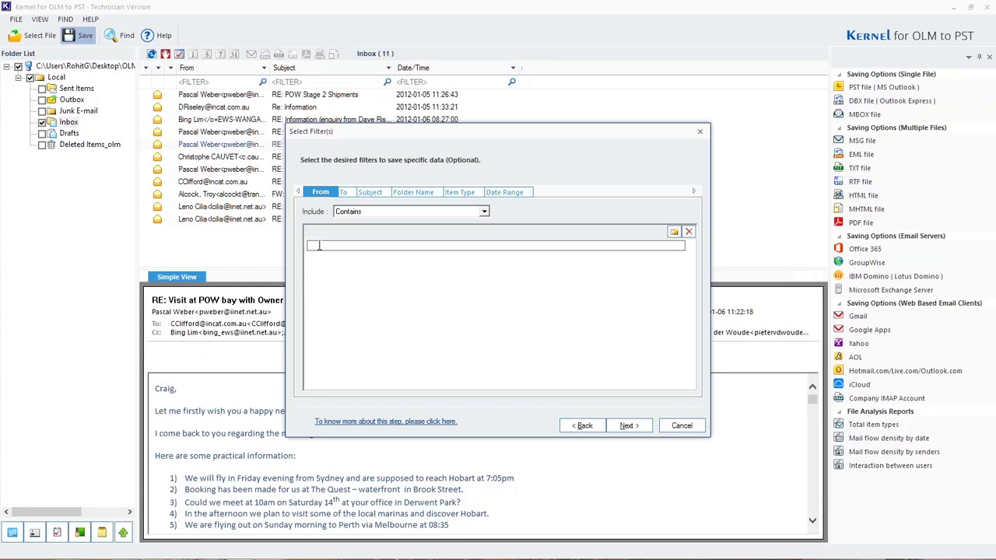
left_click(483, 212)
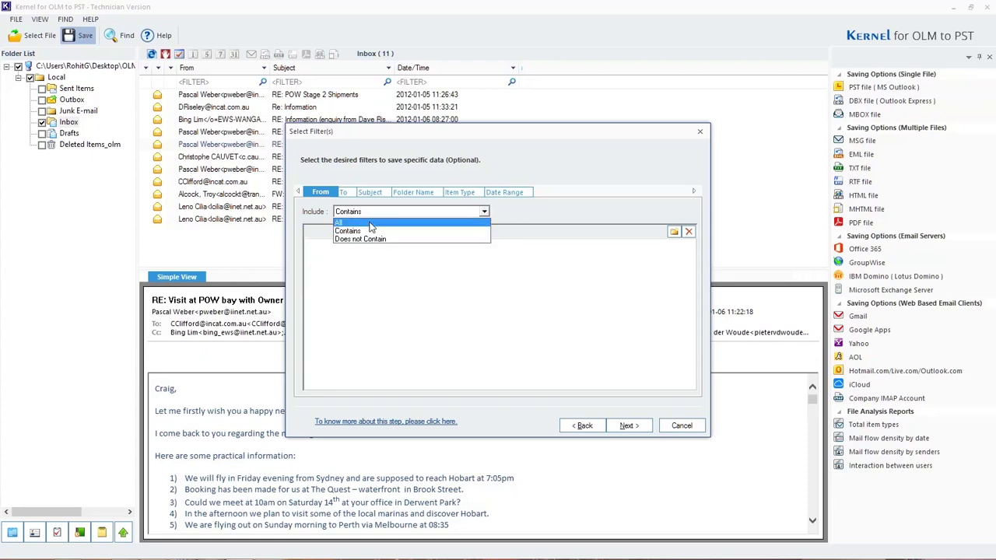
left_click(364, 229)
- Go through the recipient, subject, folder and item type filters to the Date Range tab
left_click(350, 193)
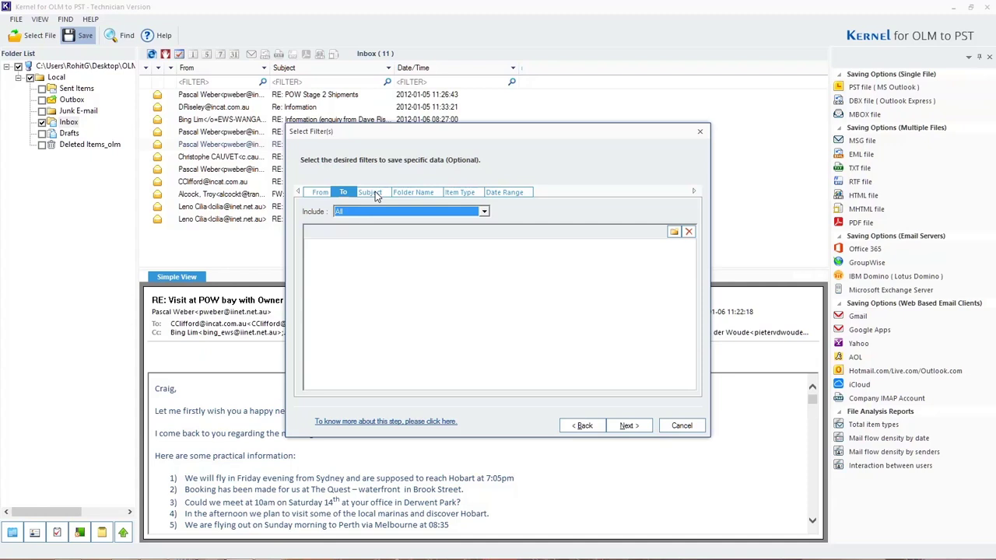
left_click(375, 193)
left_click(414, 195)
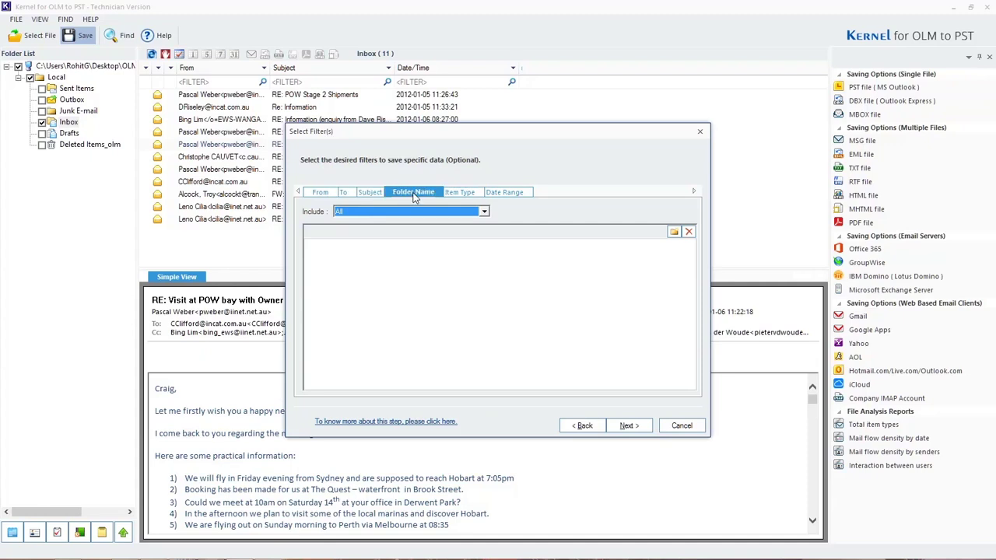
left_click(465, 194)
left_click(507, 194)
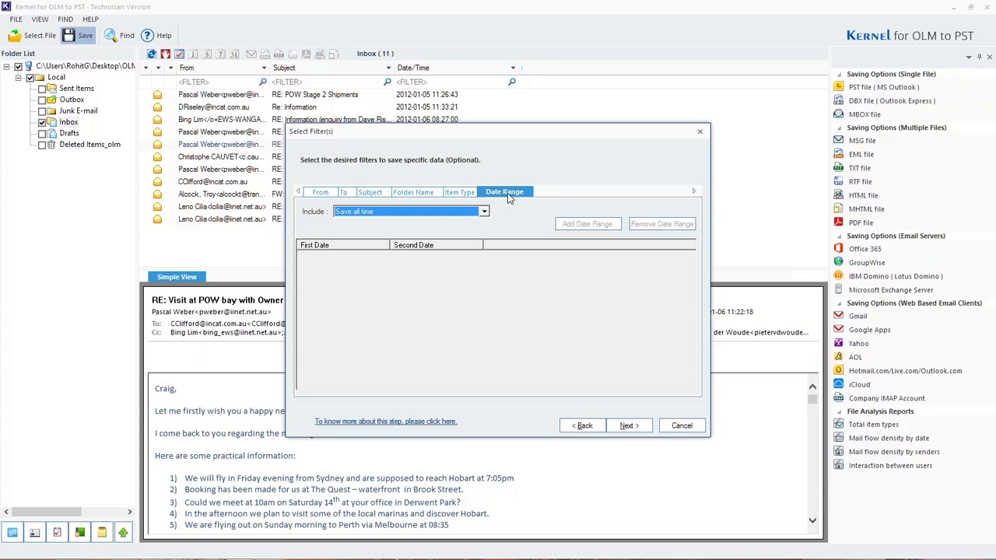
- Include only messages in the 5/2/2018–5/2/2018 date range and continue
left_click(374, 213)
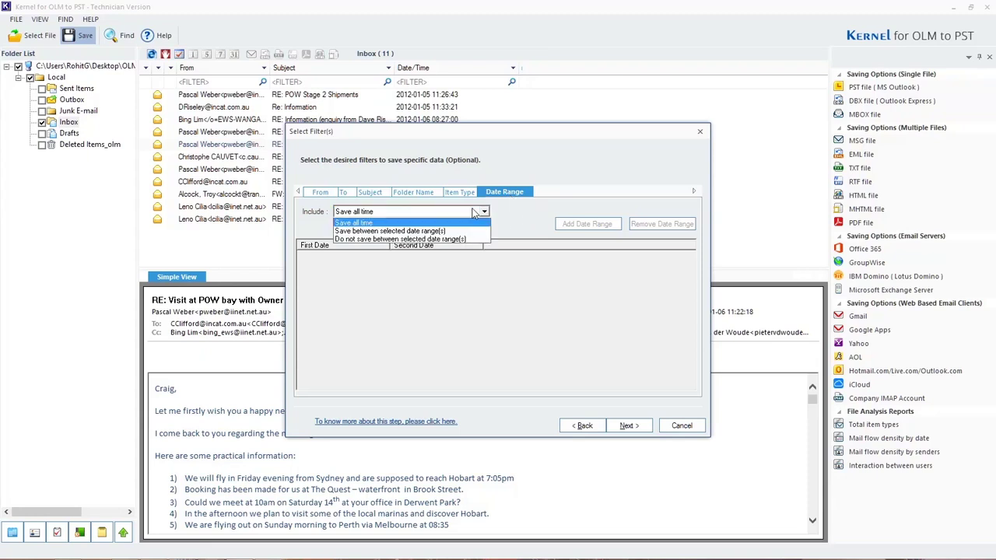
left_click(380, 231)
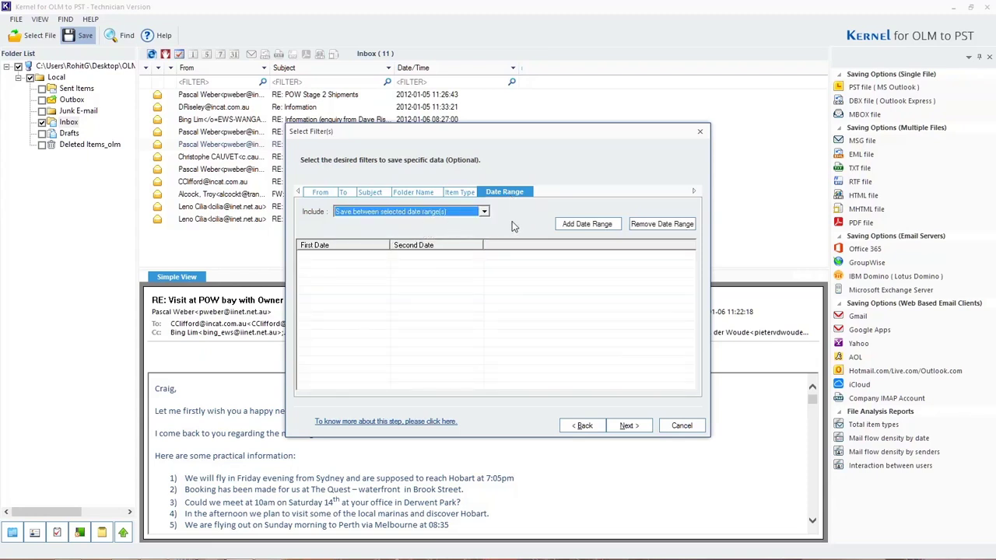
left_click(587, 224)
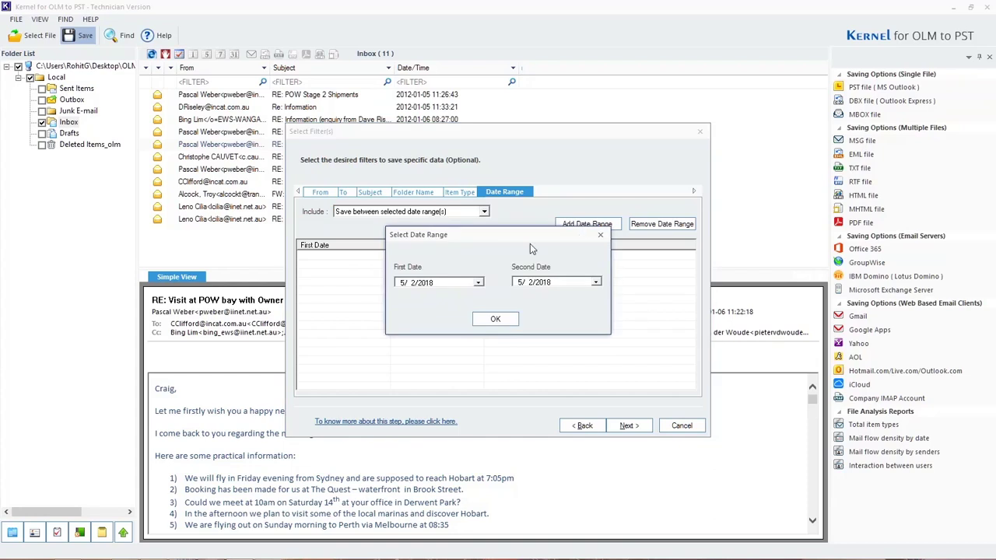
left_click(478, 282)
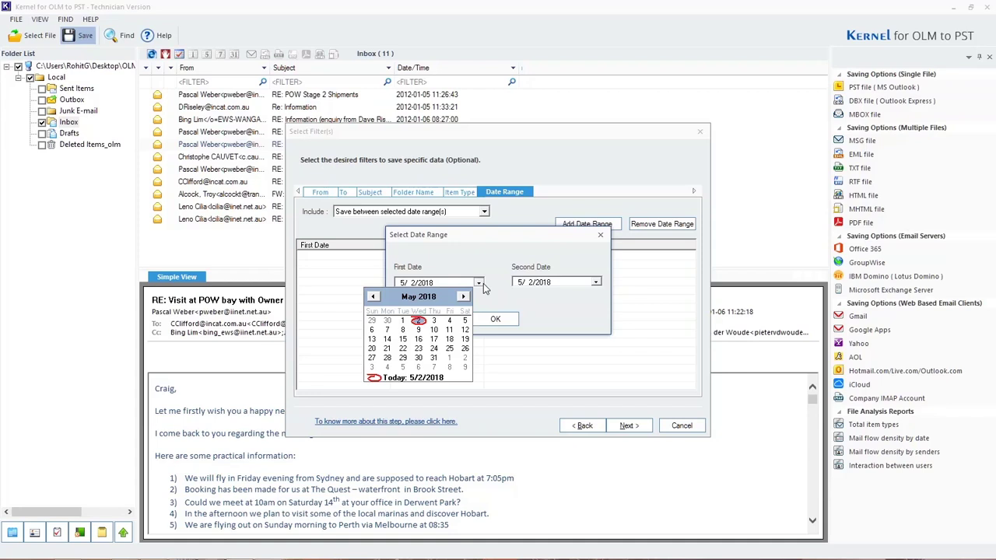
left_click(418, 321)
left_click(595, 283)
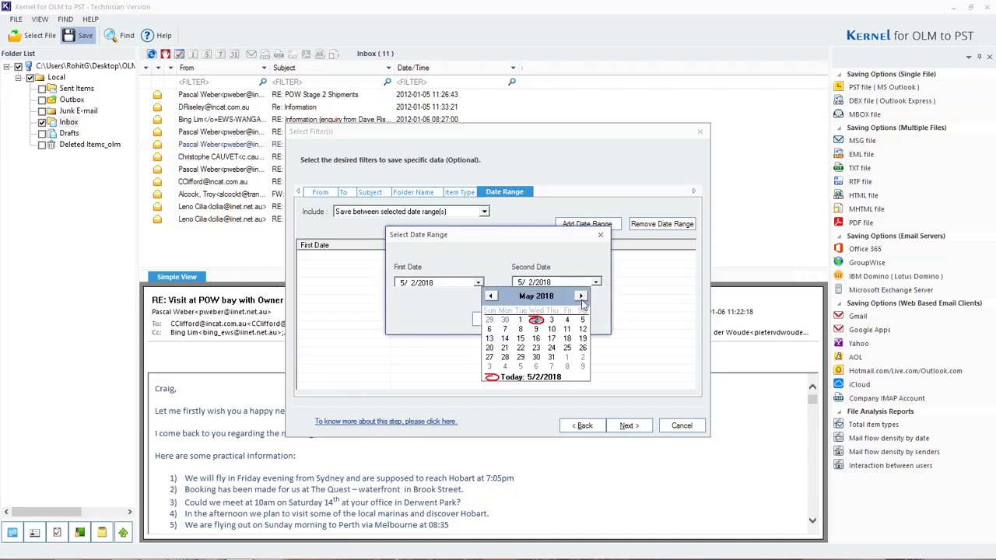
left_click(540, 322)
left_click(498, 319)
left_click(627, 426)
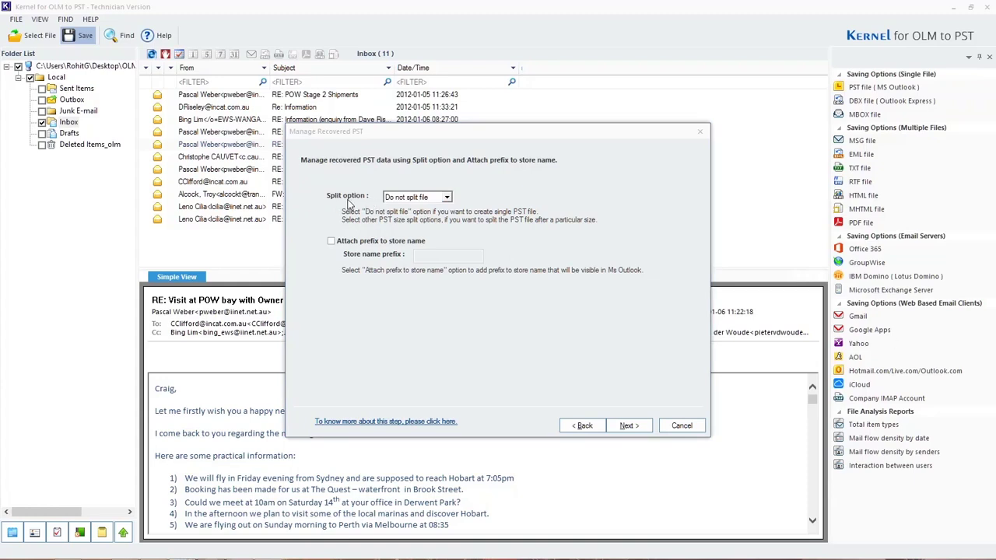
- Keep the PST as one unsplit file with no store-name prefix and continue
left_click(447, 198)
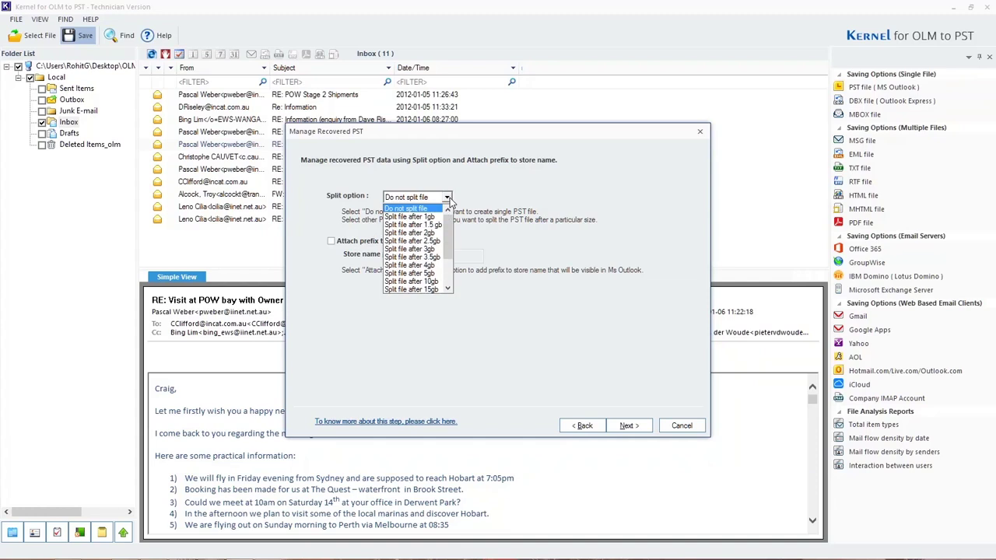
scroll(449, 259, "down", 2)
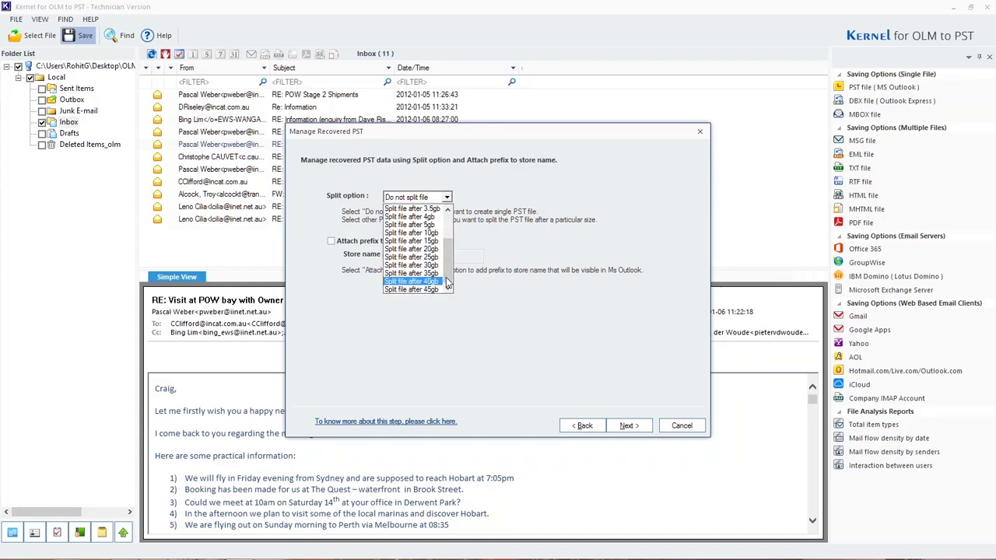
scroll(440, 234, "up", 2)
left_click(406, 208)
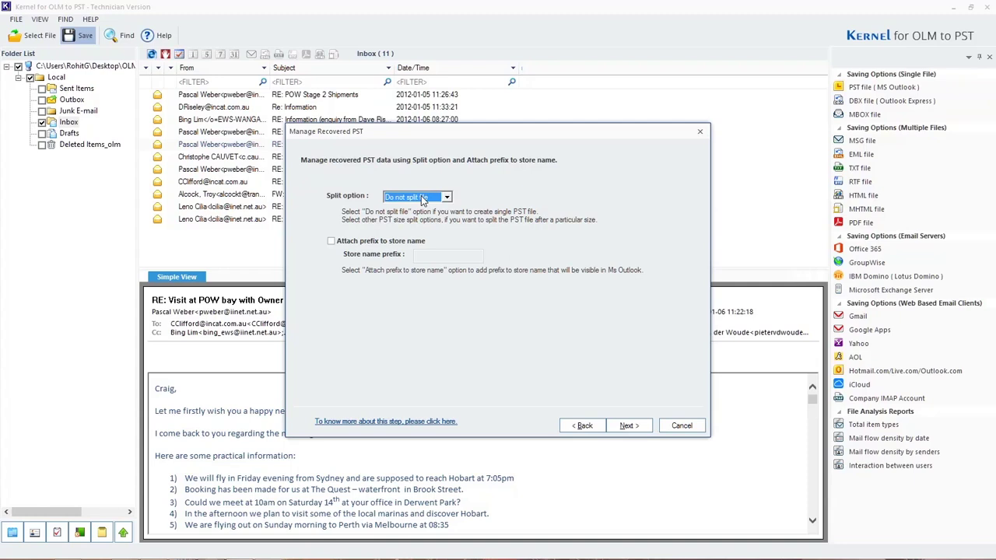
left_click(332, 241)
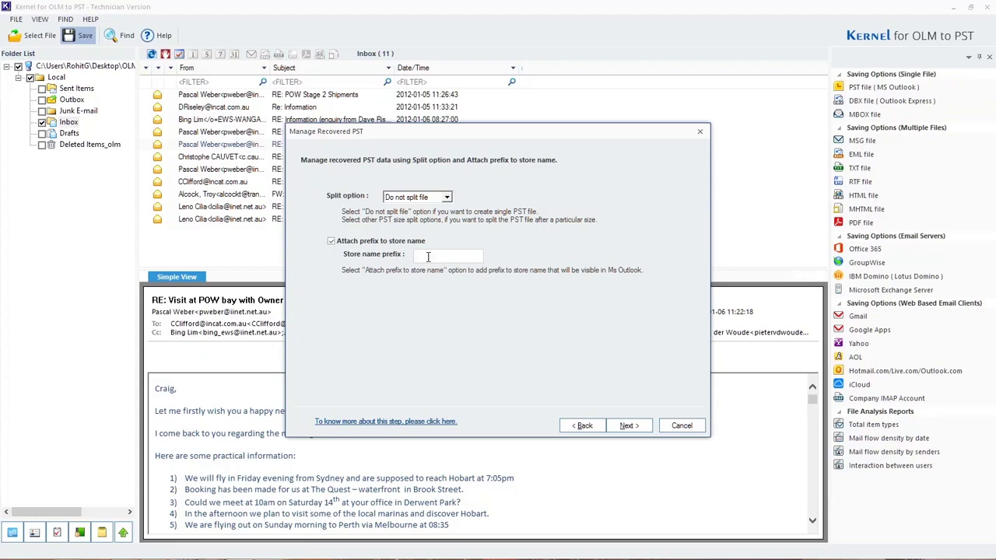
left_click(427, 257)
left_click(331, 241)
left_click(627, 425)
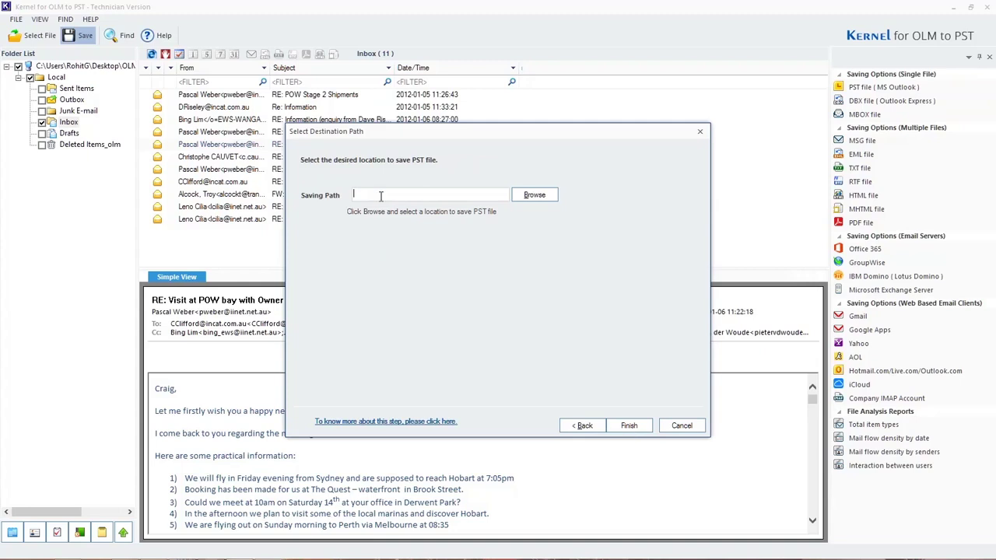
- Set the Desktop as the destination folder and run the PST conversion
left_click(538, 199)
left_click(435, 241)
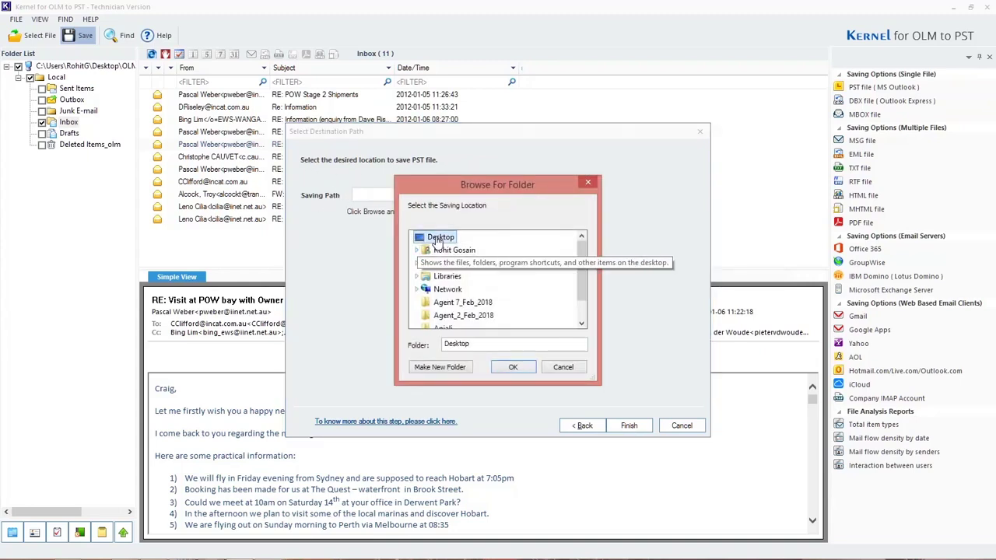
left_click(524, 368)
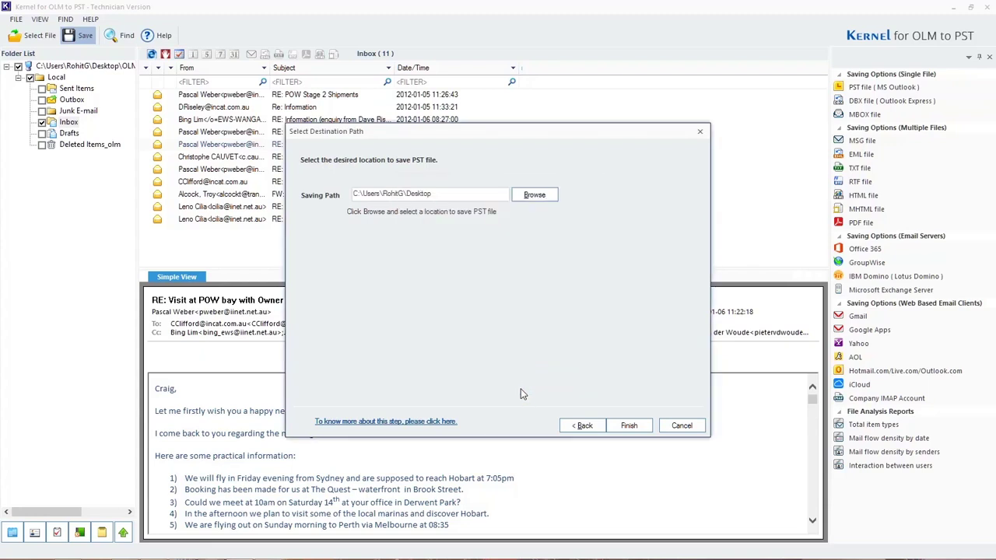
left_click(629, 424)
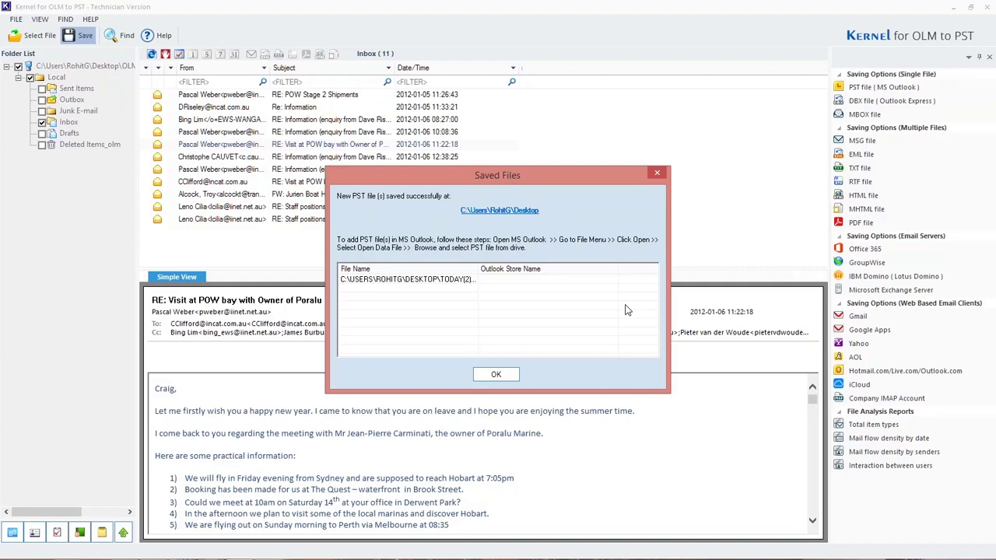
- Dismiss the Saved Files confirmation with OK
left_click(511, 376)
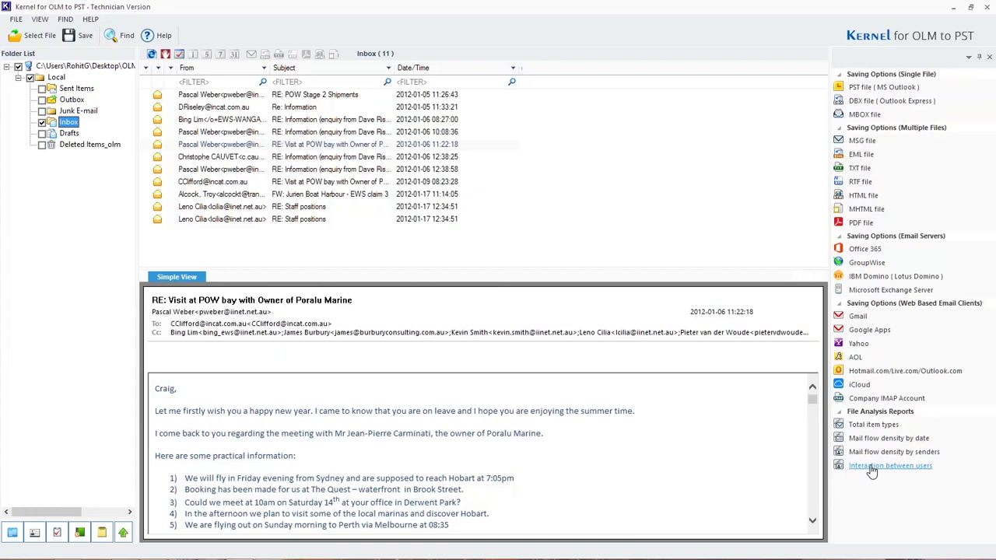
left_click(873, 424)
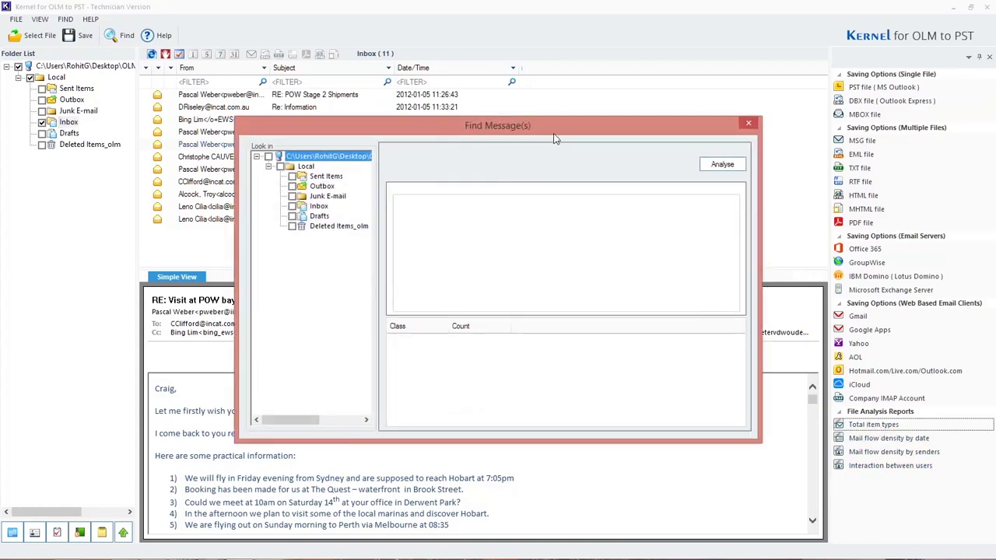
left_click(318, 207)
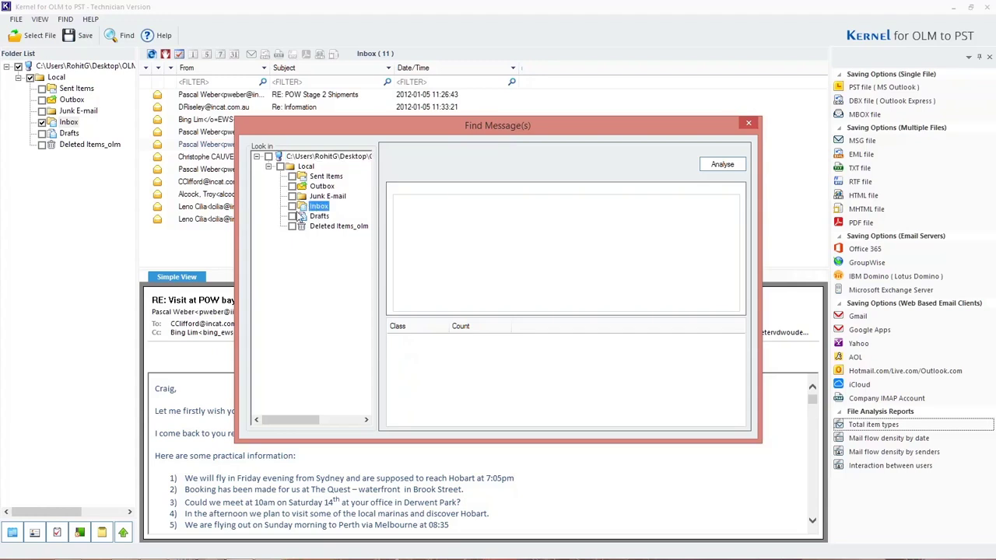
left_click(724, 168)
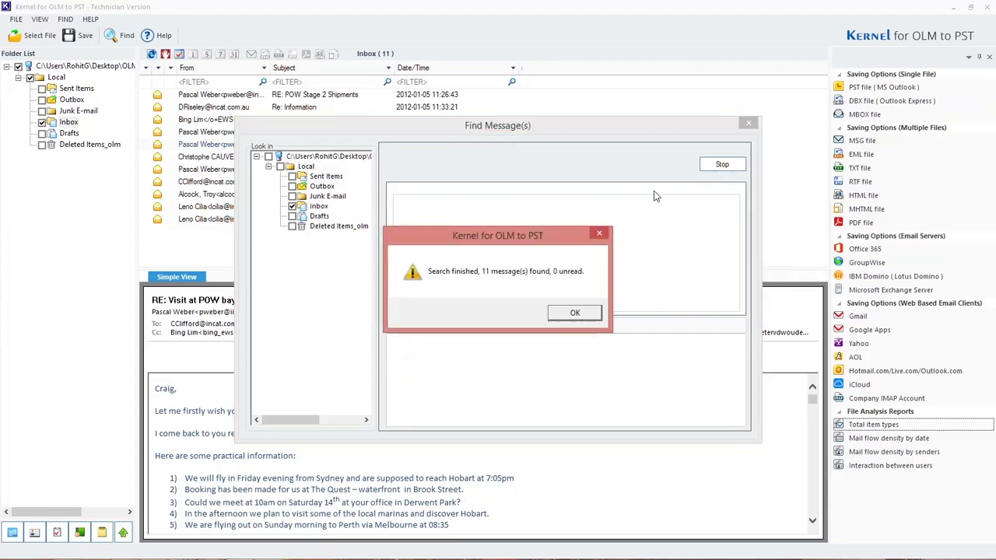
left_click(576, 314)
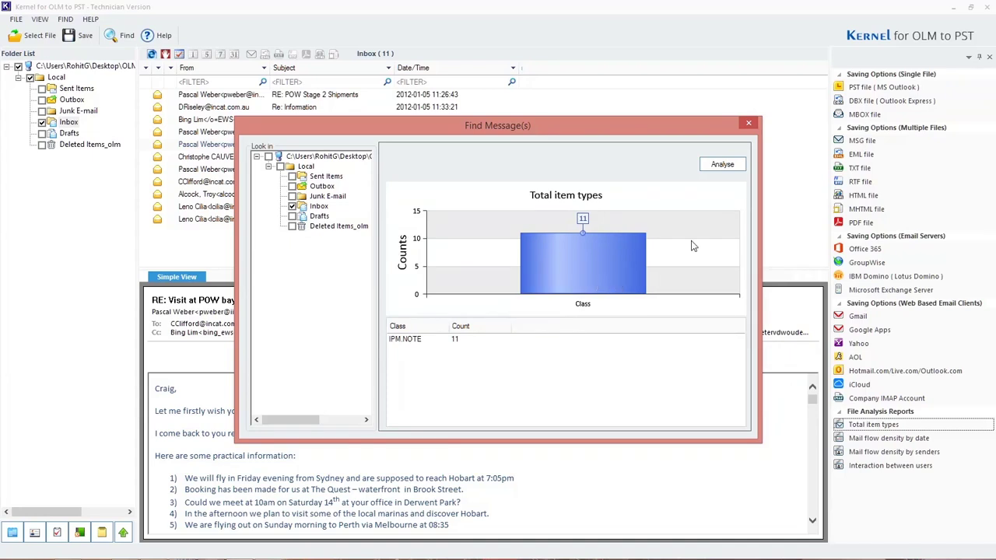
left_click(749, 123)
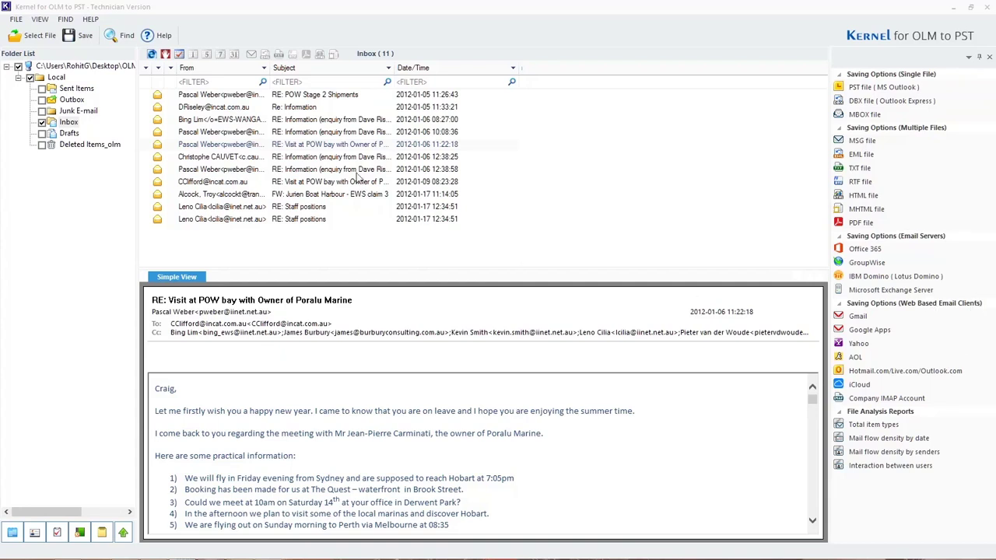
- In Find Message(s), set the Received before date to 9/5/2017
left_click(125, 41)
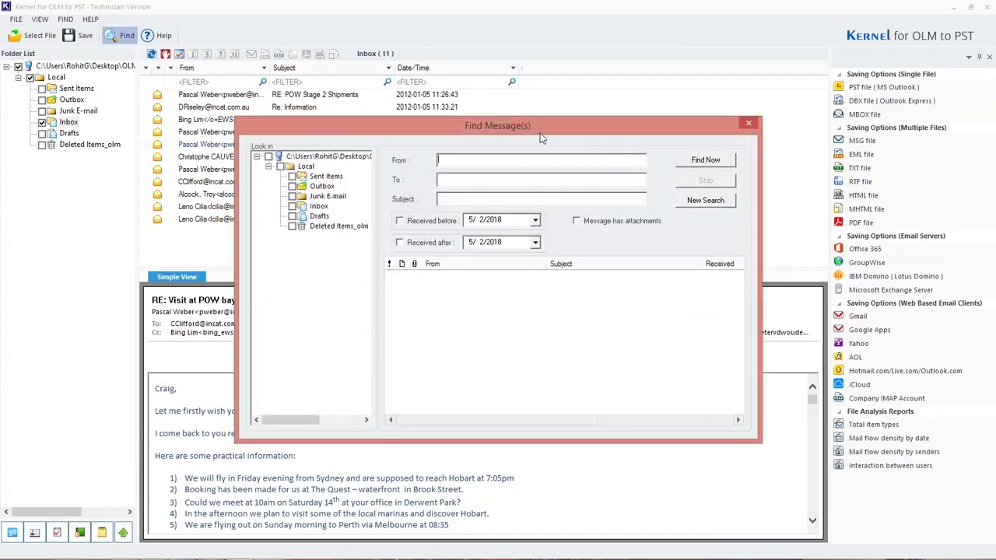
left_click_drag(542, 134, 544, 101)
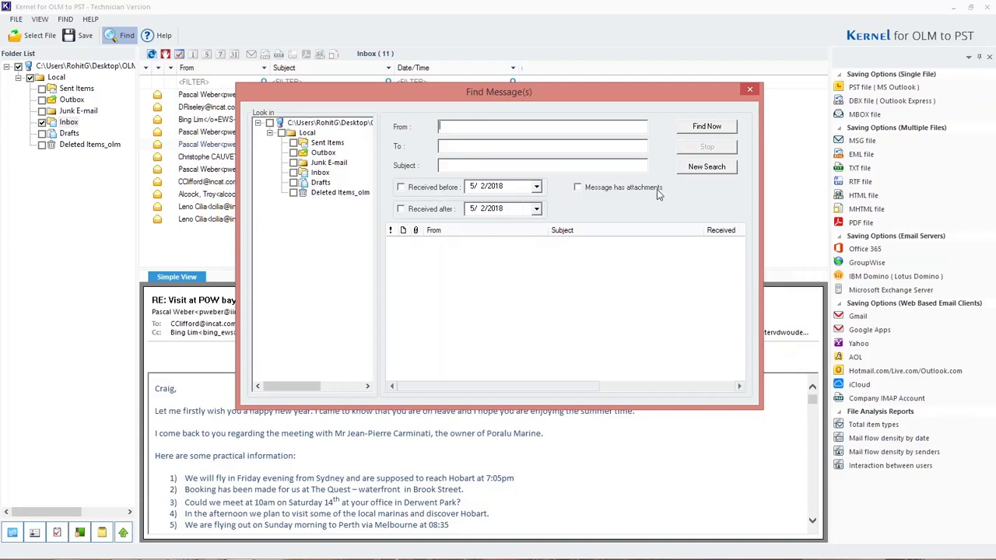
left_click(401, 187)
left_click(536, 188)
left_click(432, 204)
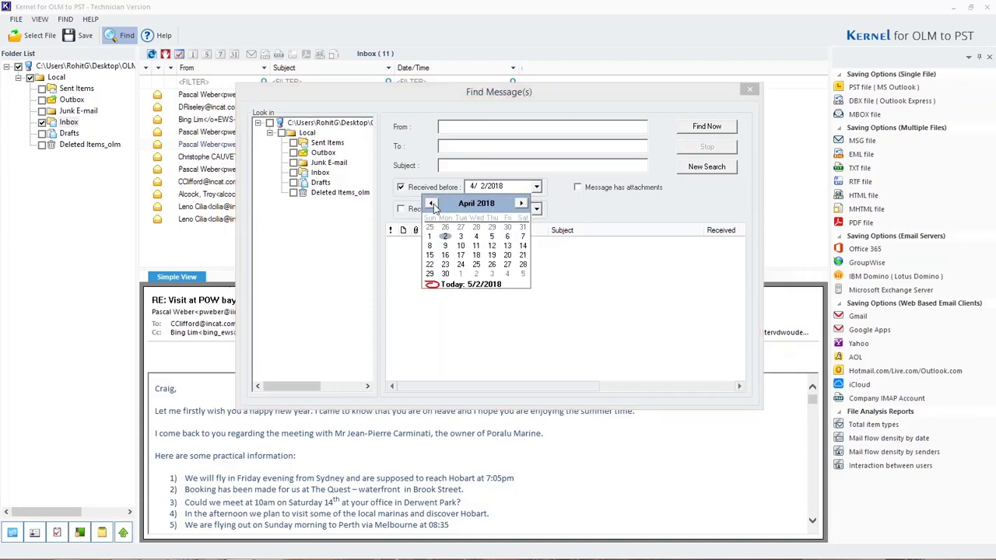
left_click(432, 203)
left_click(432, 203)
left_click(462, 244)
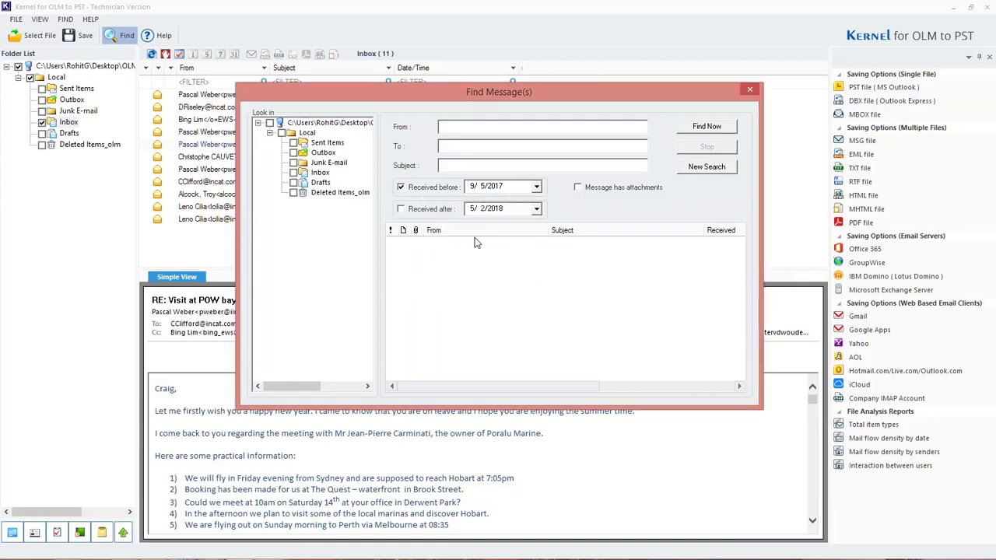
- Search the Inbox folder and view the 11 matching messages
left_click(319, 173)
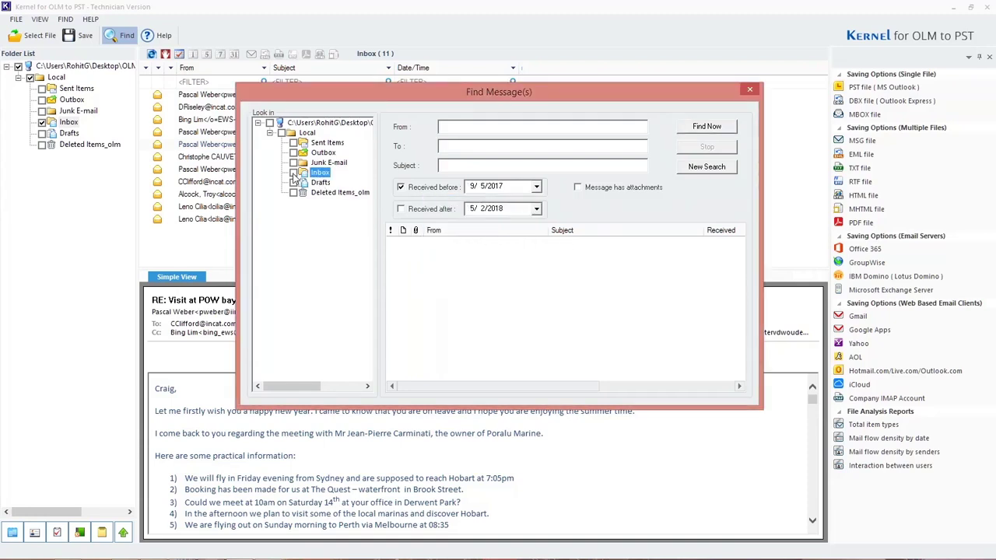
left_click(707, 128)
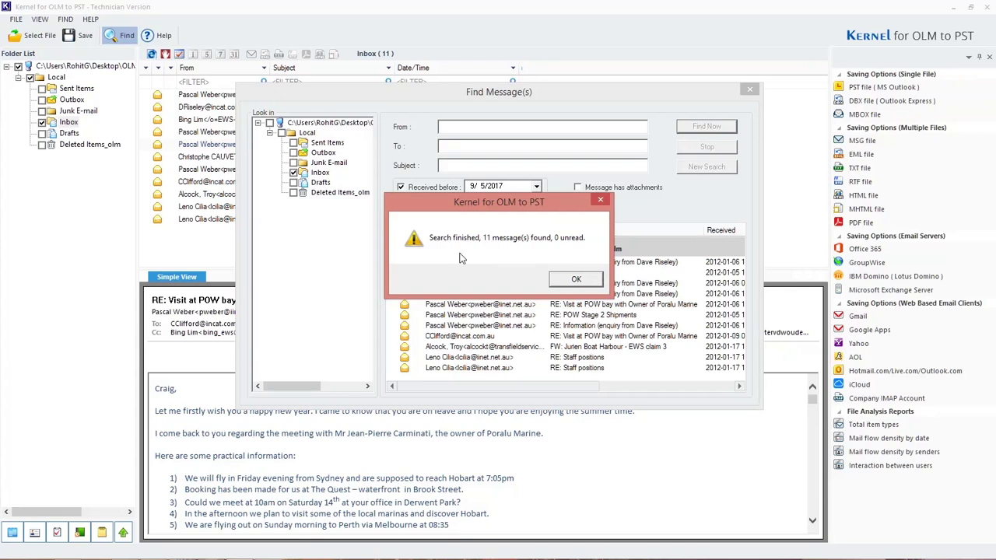
left_click(574, 280)
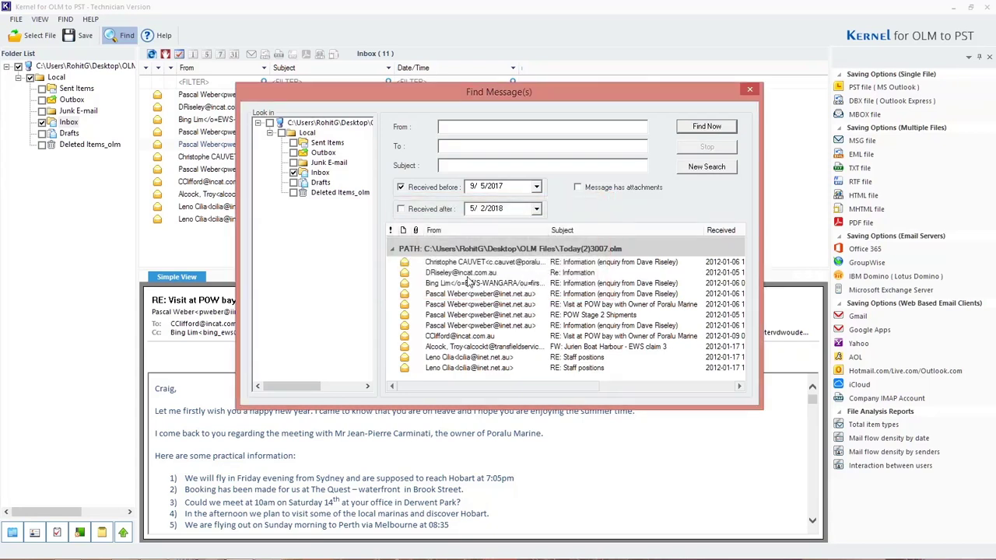